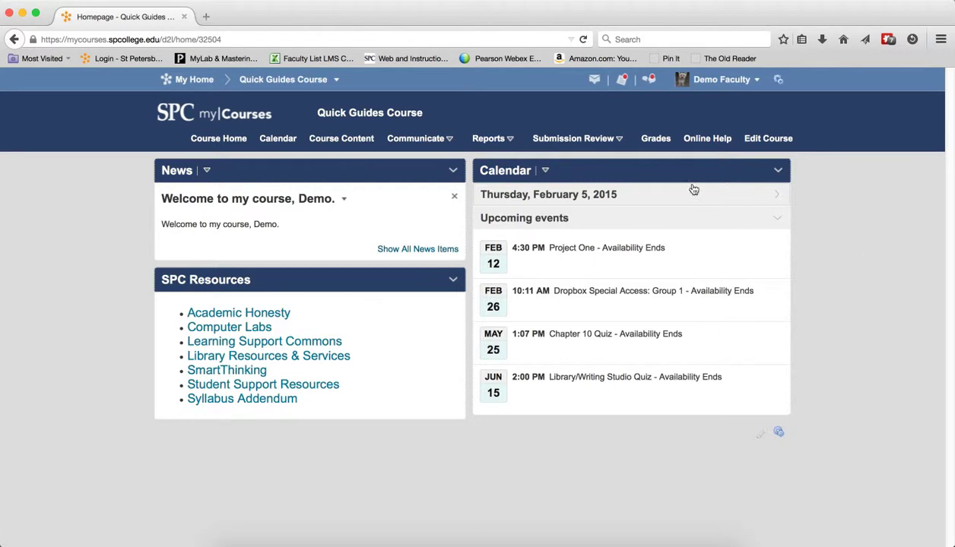
Open the "Lesson 1 Persuasion/Argument Discussion Forum" topic from the course's discussions for submission review.
click(588, 142)
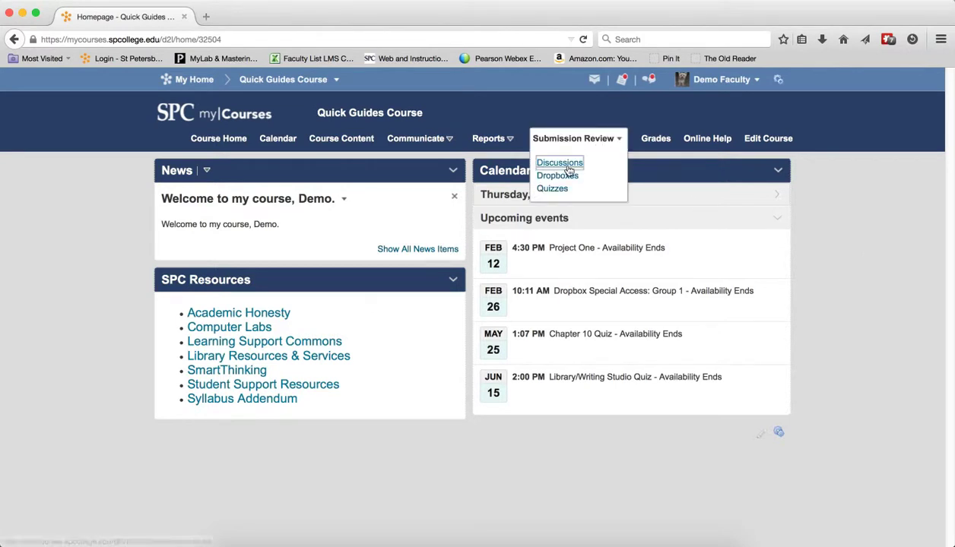
click(578, 161)
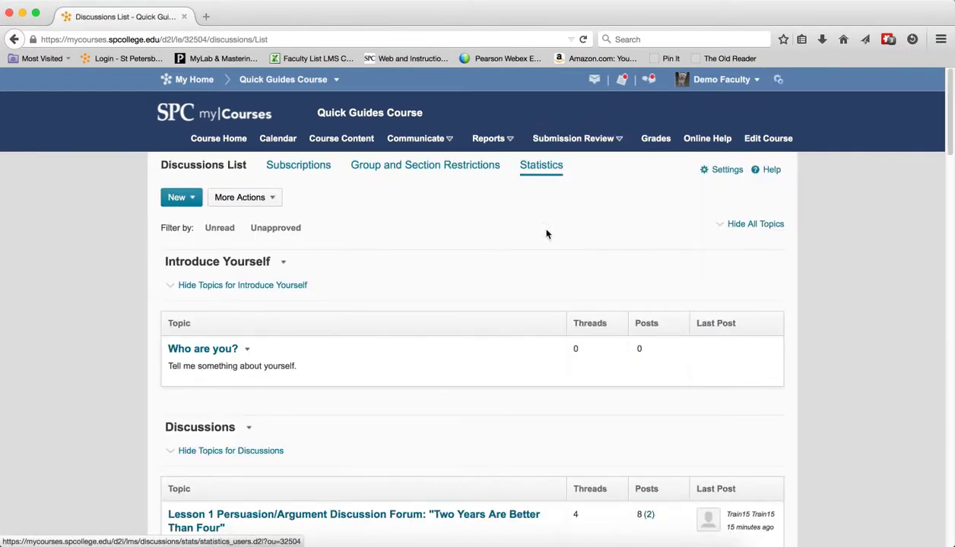
scroll(407, 400, down, 3)
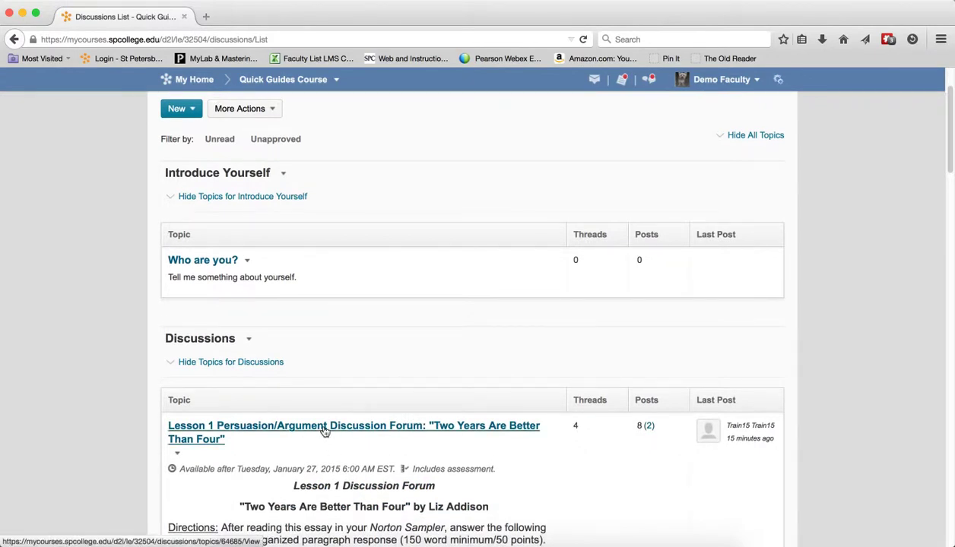
click(325, 428)
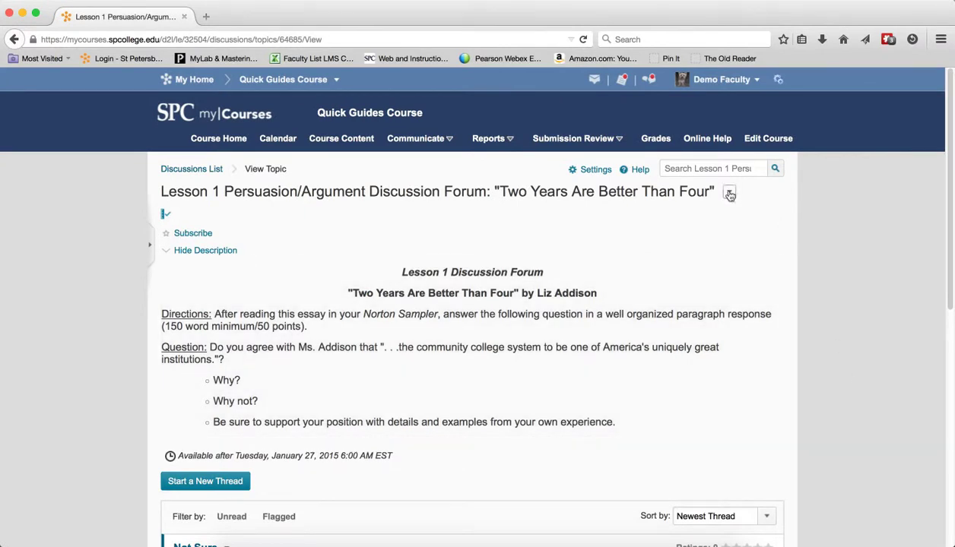
Search the topic's posts for "why", review the matching threads and clear the search.
click(684, 168)
text(why)
click(774, 170)
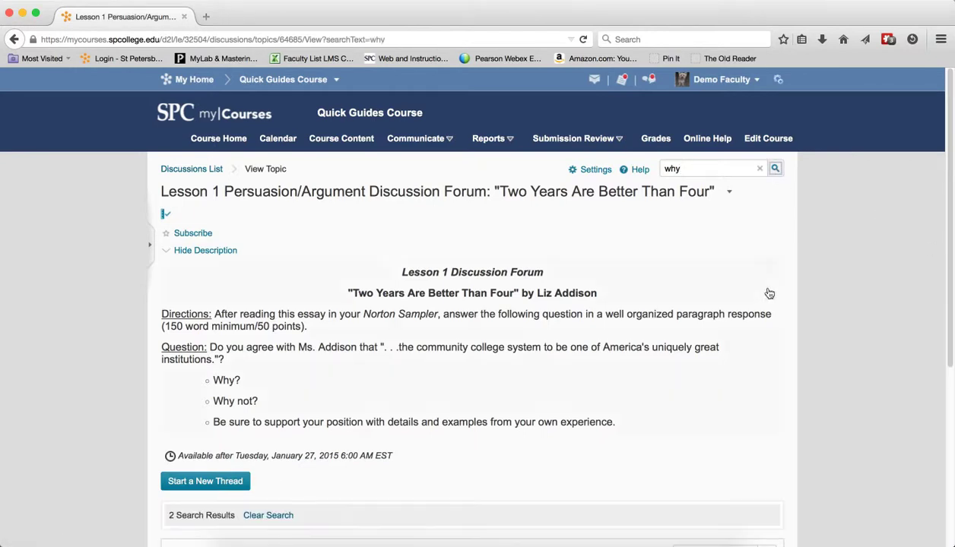
scroll(783, 306, down, 5)
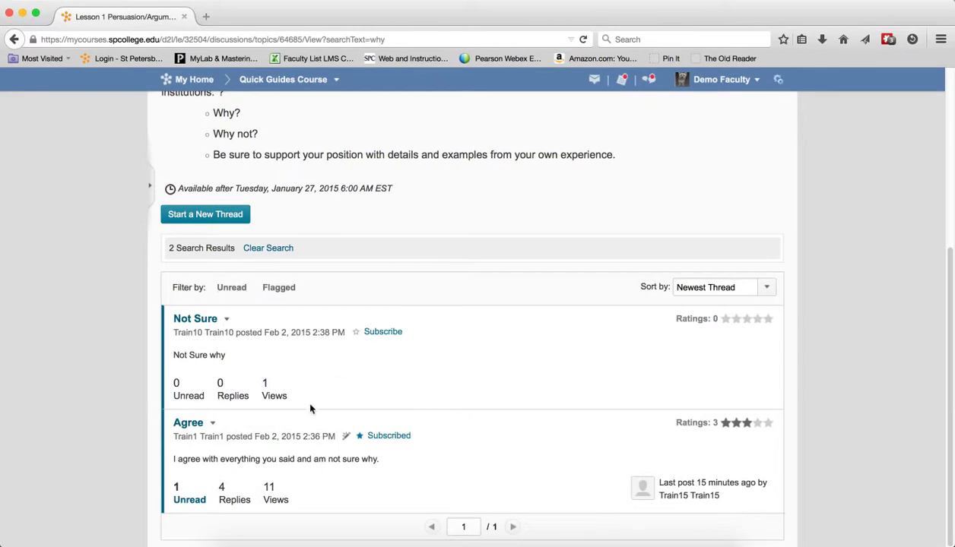
scroll(424, 374, up, 4)
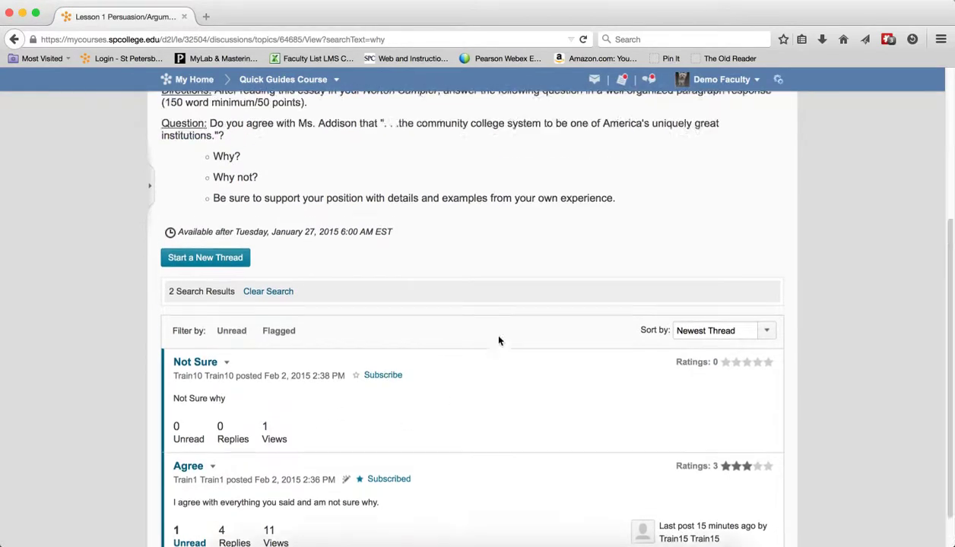
scroll(516, 408, down, 1)
scroll(516, 409, down, 3)
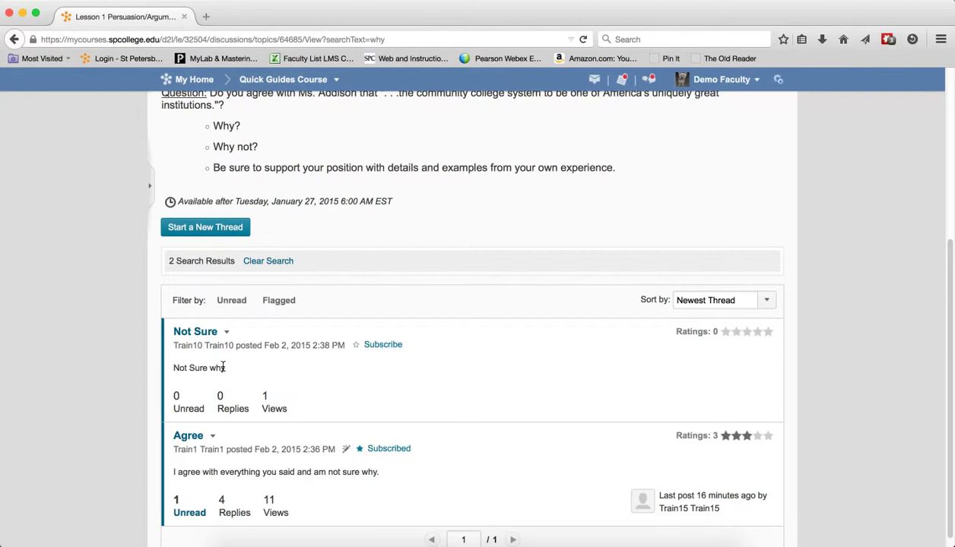
click(253, 260)
Subscribe to notifications for the Lesson 1 discussion topic and unsubscribe from it again.
scroll(599, 318, up, 5)
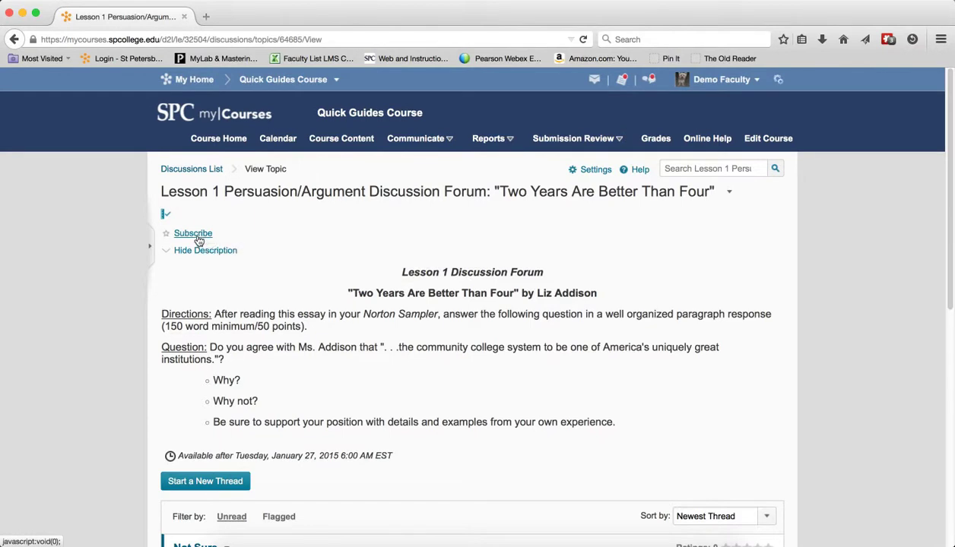
click(193, 232)
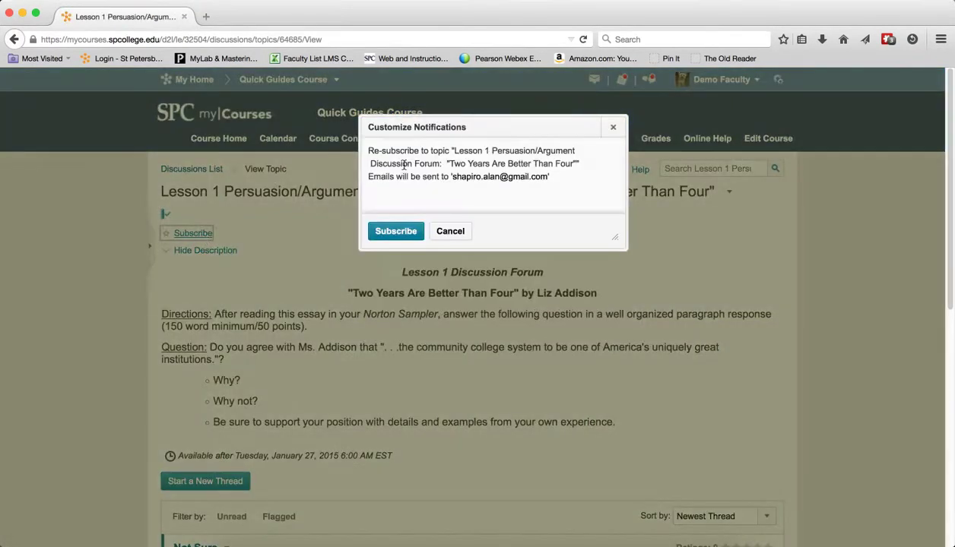
click(414, 236)
click(184, 233)
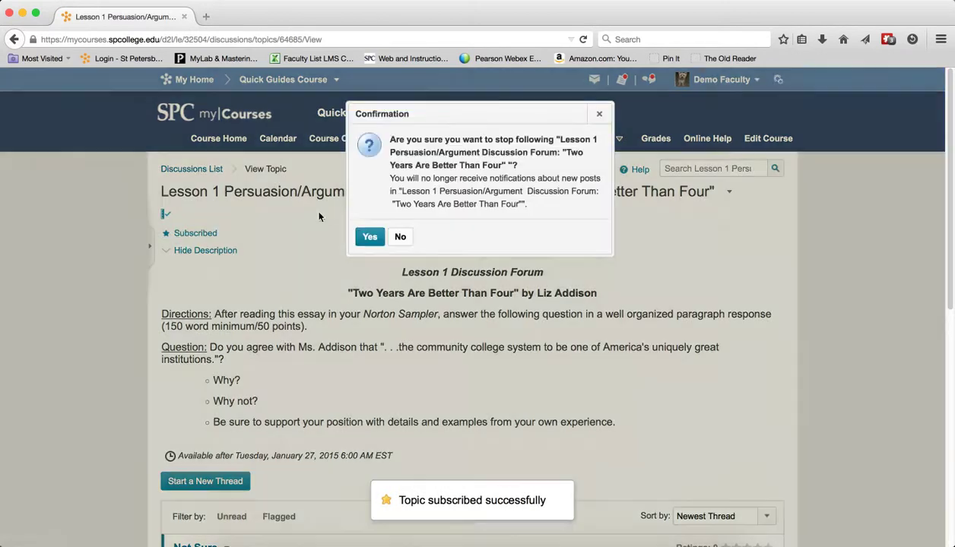
click(371, 237)
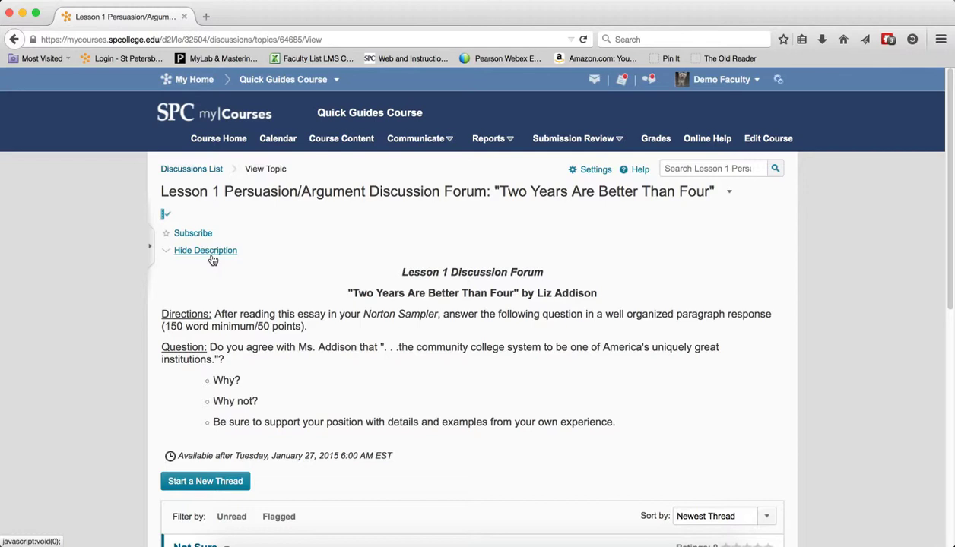
Hide and redisplay the description of the Lesson 1 discussion topic twice.
click(212, 251)
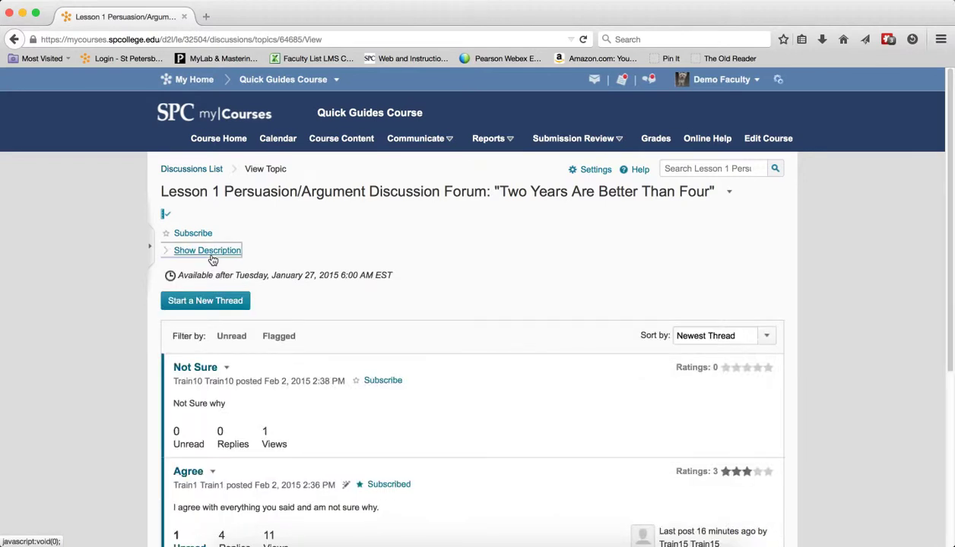
click(213, 252)
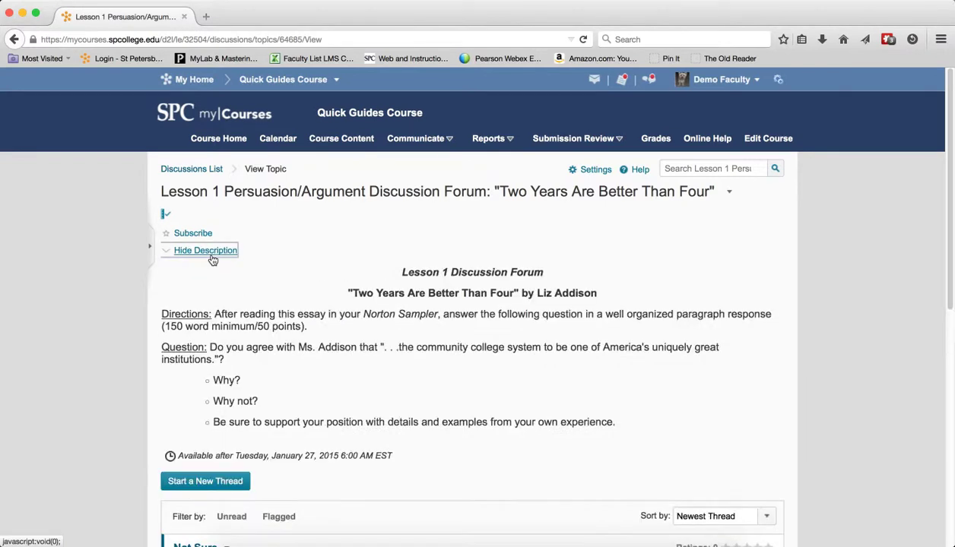
click(213, 252)
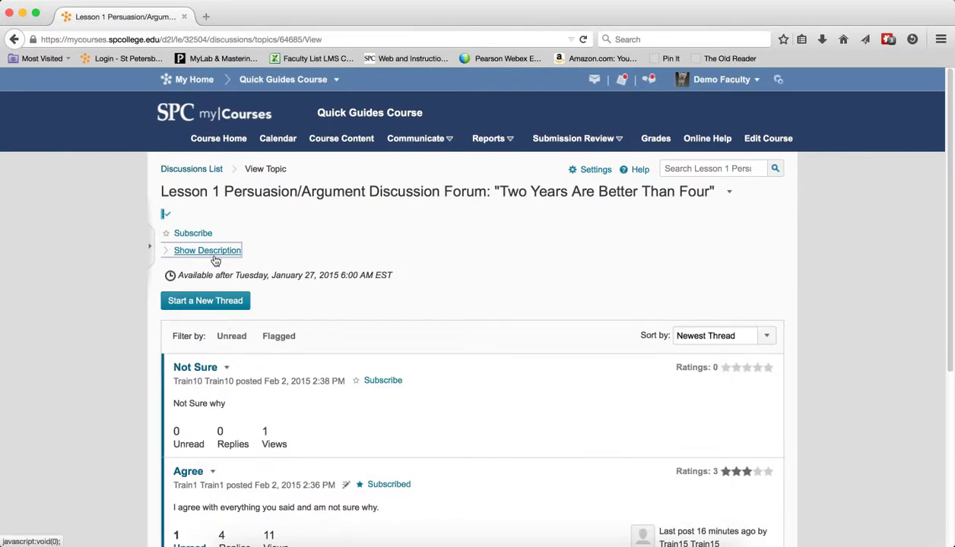
click(214, 253)
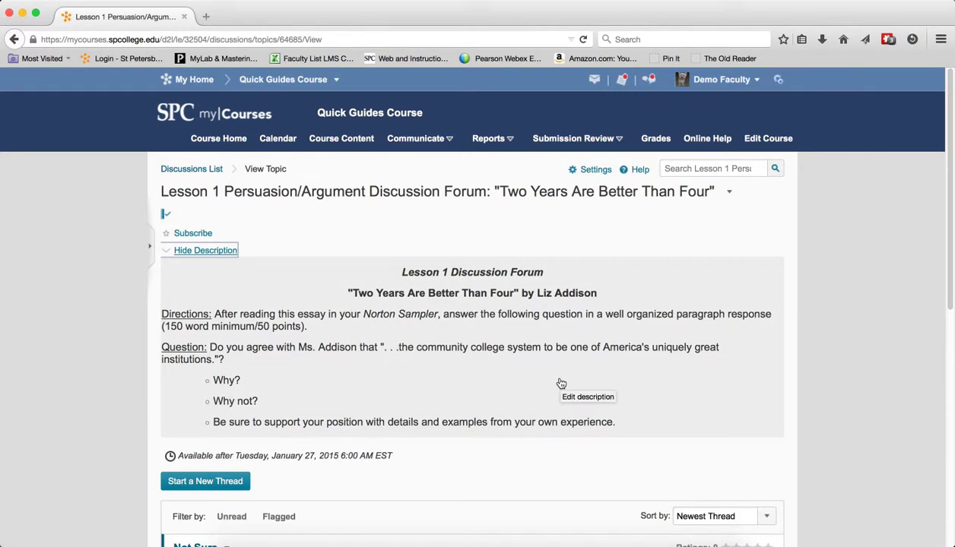
Open the topic description for inline editing, look through its text and cancel the edit.
click(561, 383)
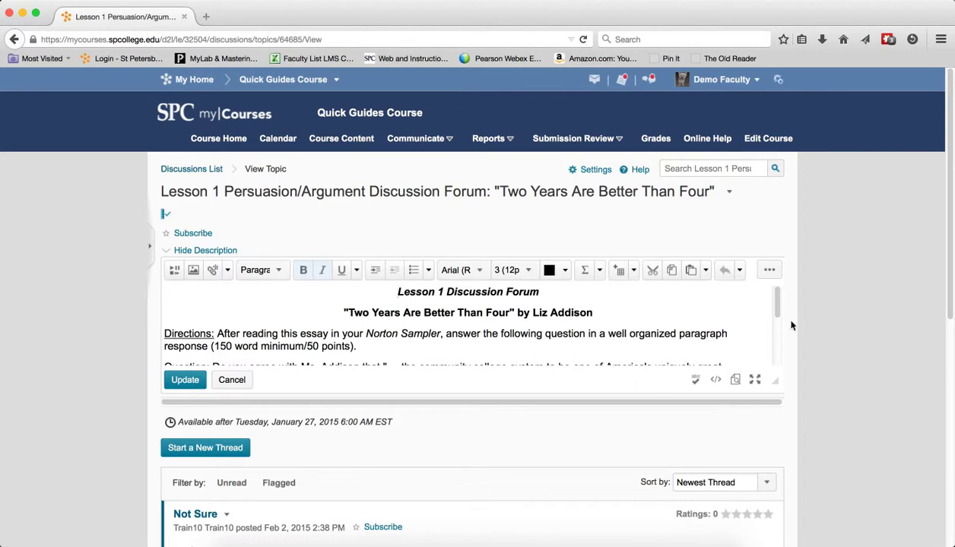
drag(777, 306, 762, 280)
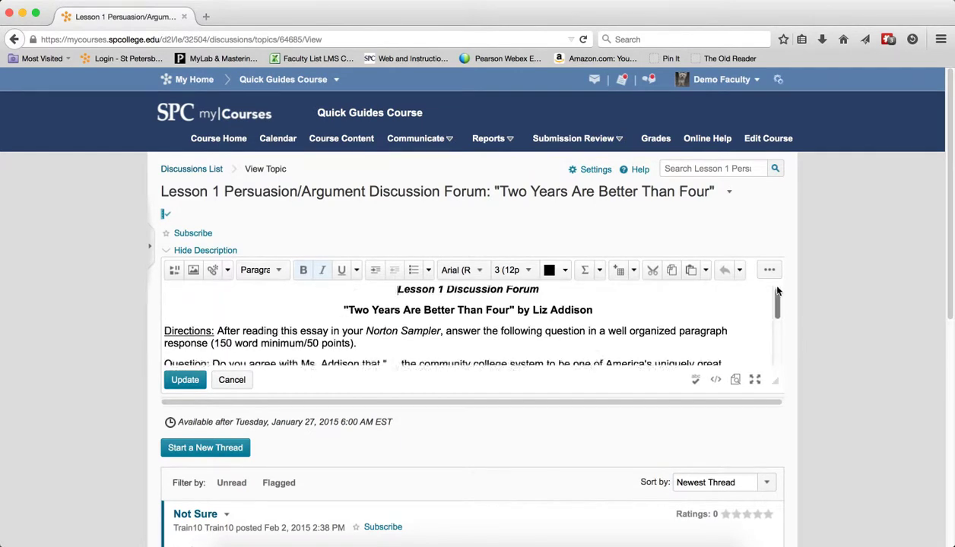
click(231, 384)
Filter the topic's threads by unread and remove the filter again.
scroll(754, 434, down, 3)
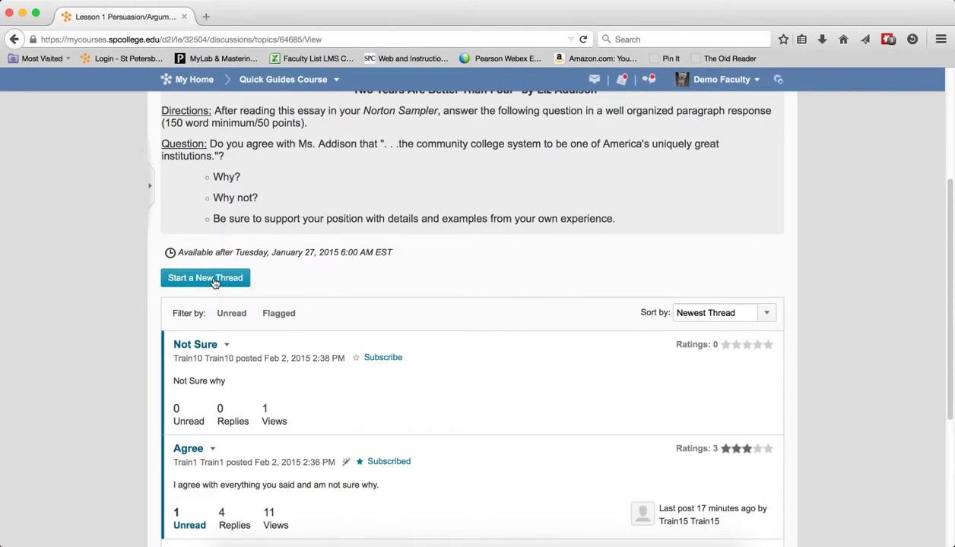
scroll(214, 283, down, 1)
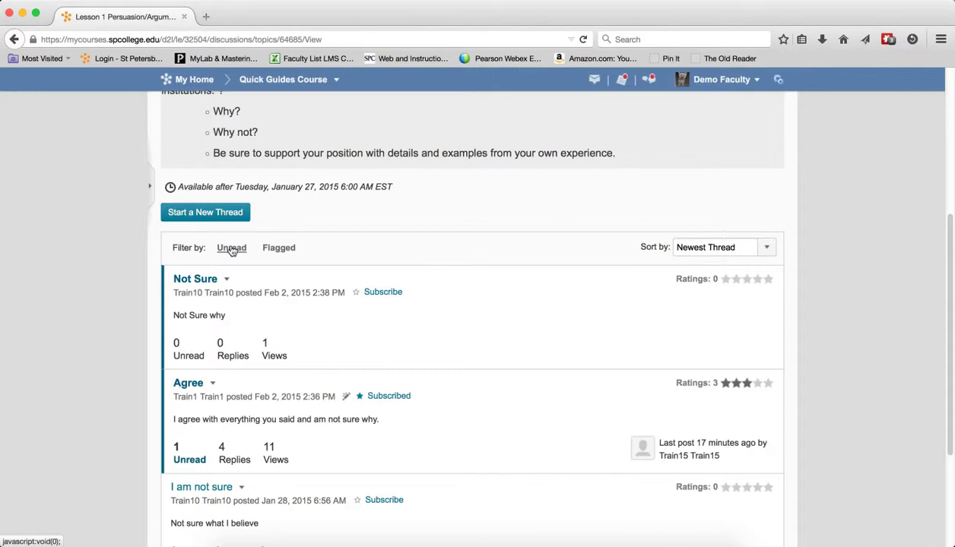
click(232, 250)
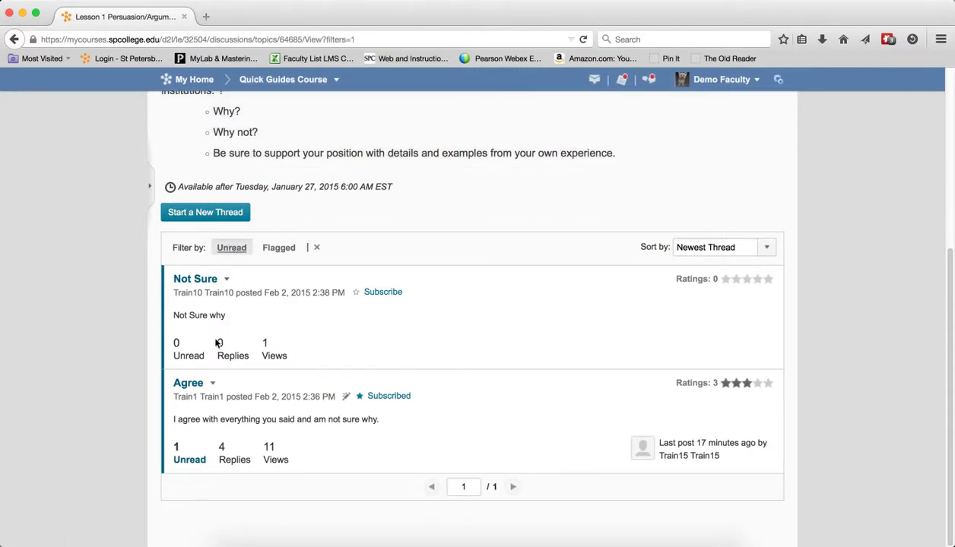
click(233, 253)
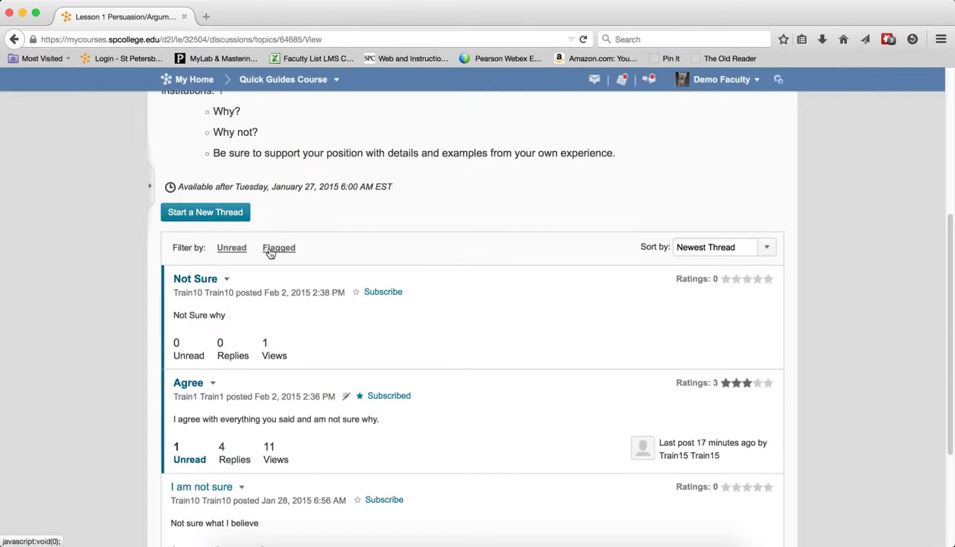
Sort the threads by Least Recent Activity and restore the Newest Thread order.
click(768, 248)
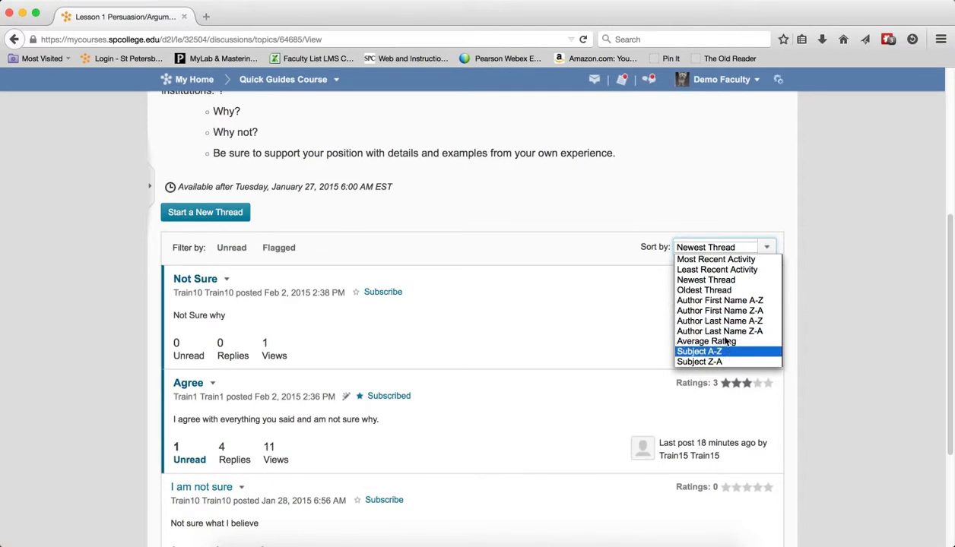
click(721, 271)
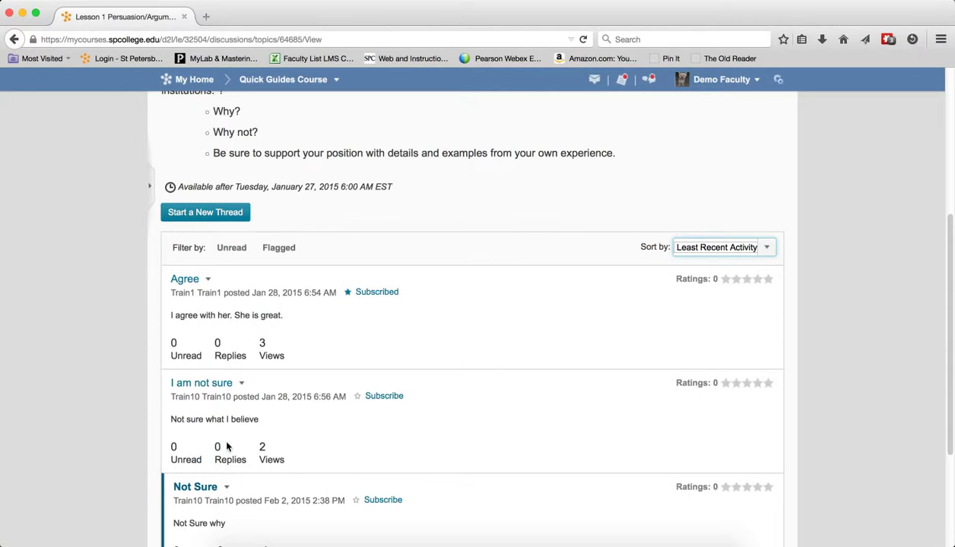
click(749, 248)
click(753, 282)
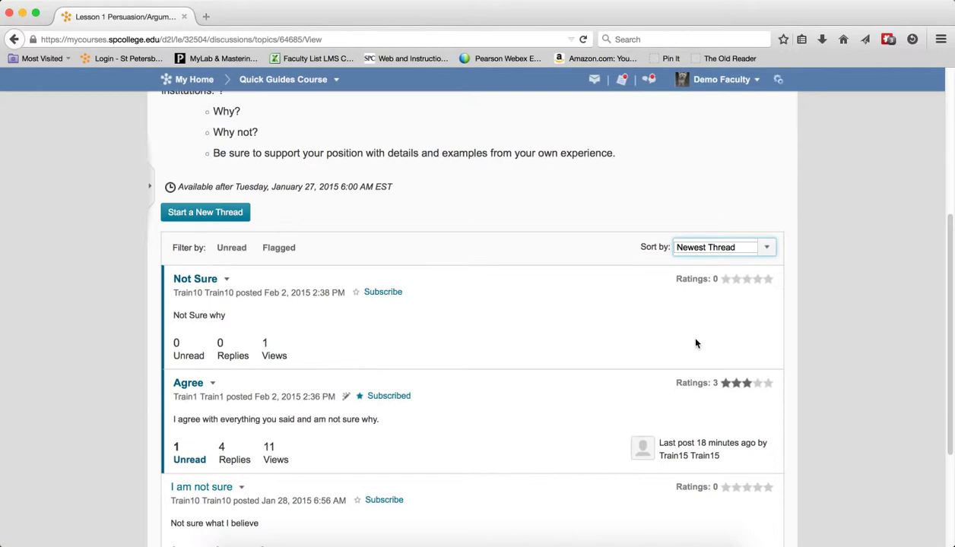
Examine the thread list's post authors, subscription options and star ratings, and compare them with the topic's own subscription option.
scroll(696, 336, down, 3)
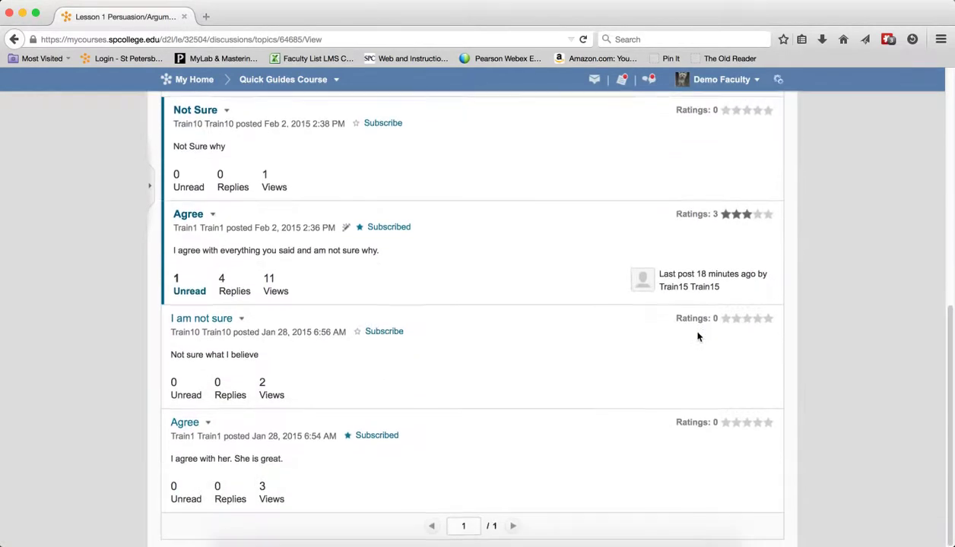
scroll(698, 337, up, 5)
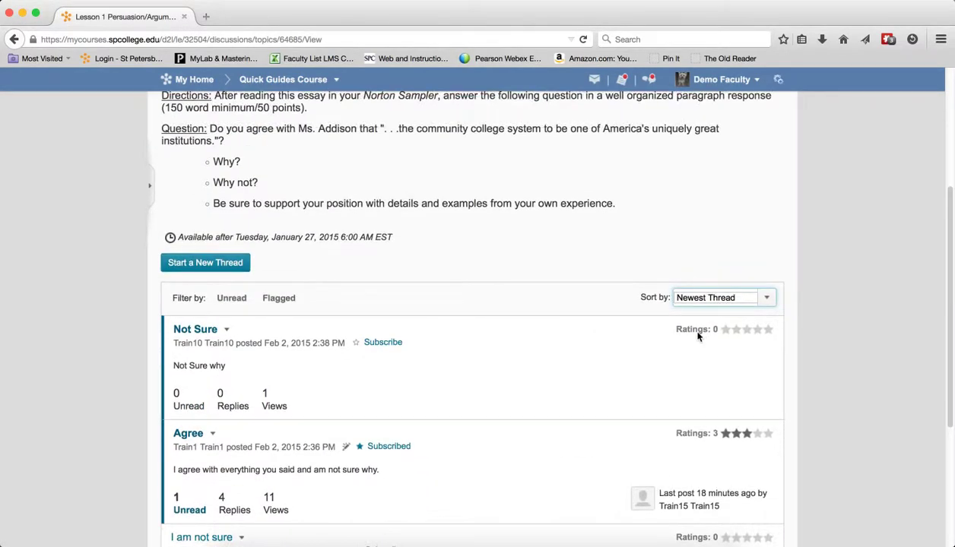
scroll(684, 336, down, 2)
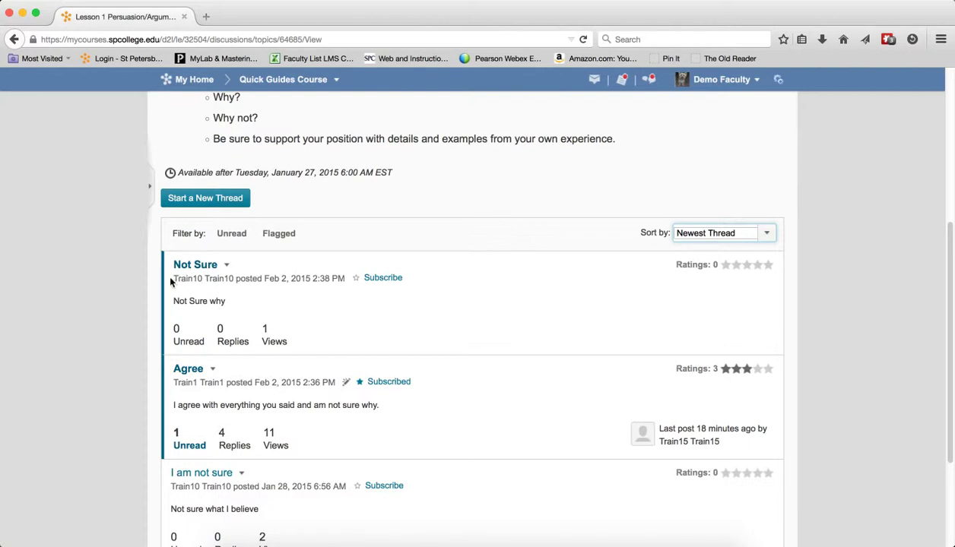
drag(178, 280, 233, 280)
click(270, 314)
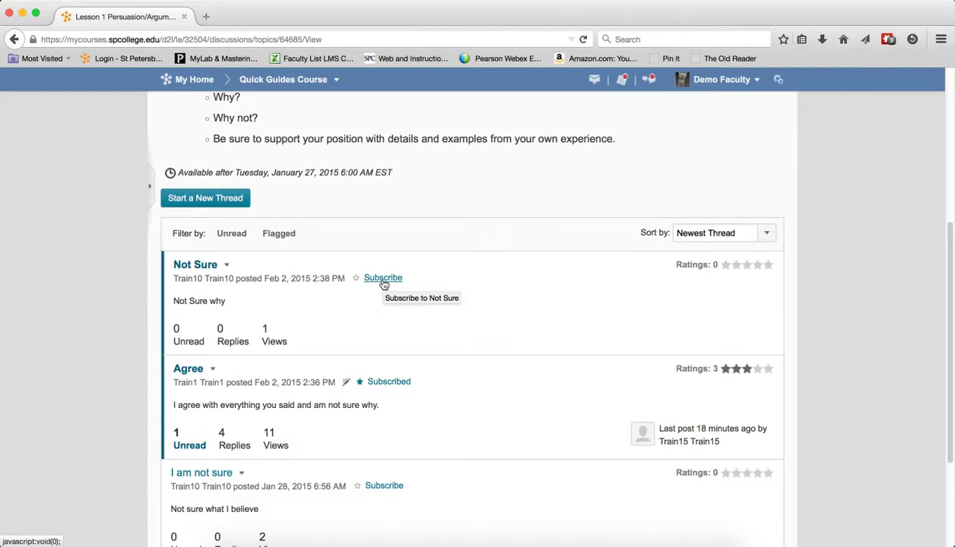
scroll(384, 283, up, 5)
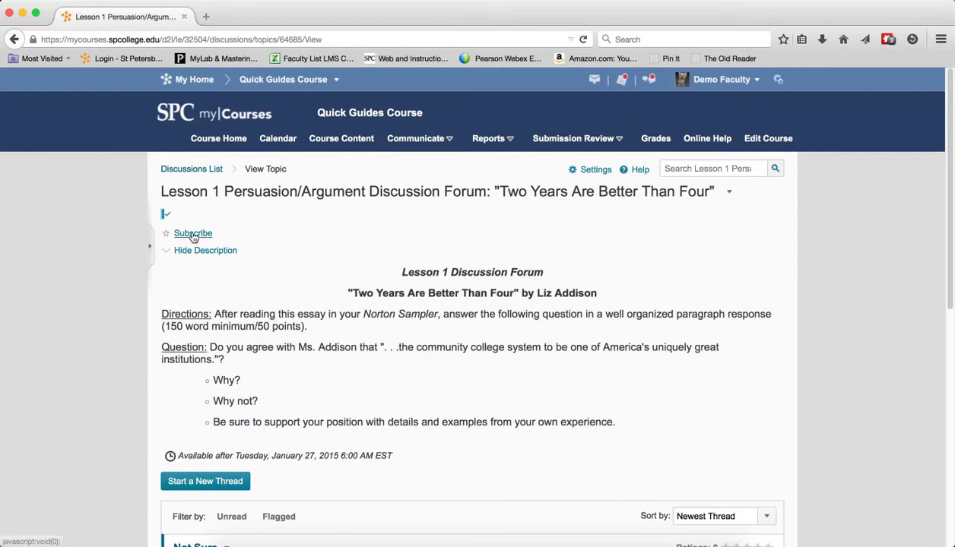
scroll(305, 352, down, 4)
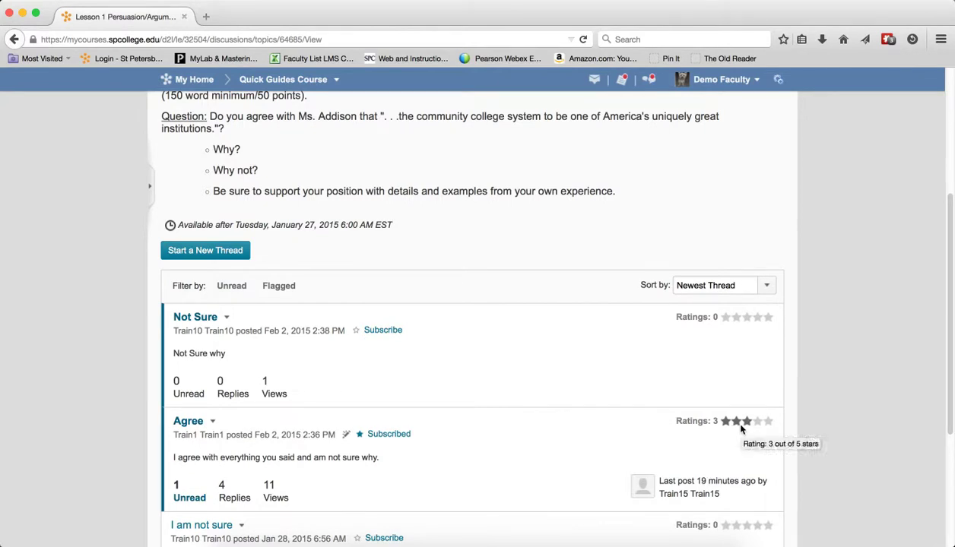
View the unread posts in the Feb 2 "Agree" thread, return to the topic and check the thread's counts and last post.
scroll(741, 429, down, 1)
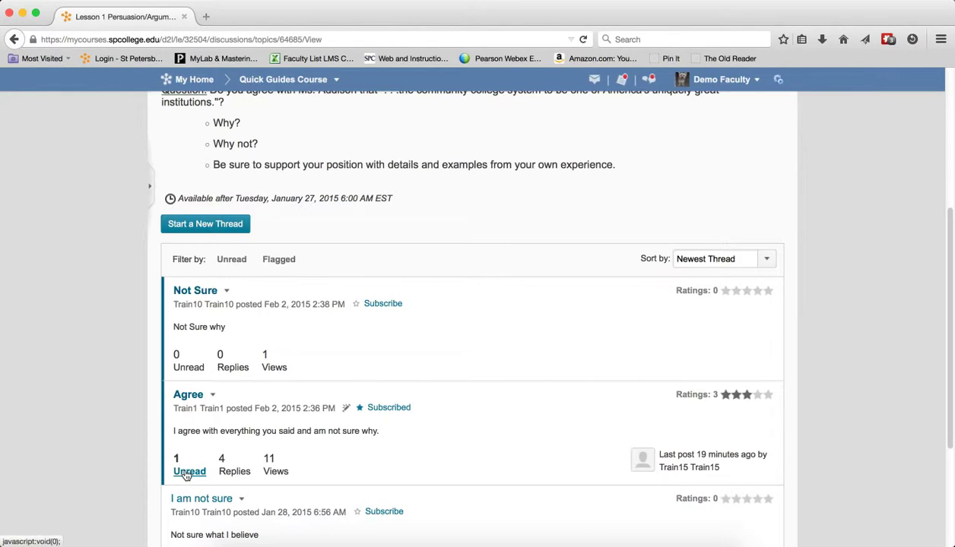
click(187, 472)
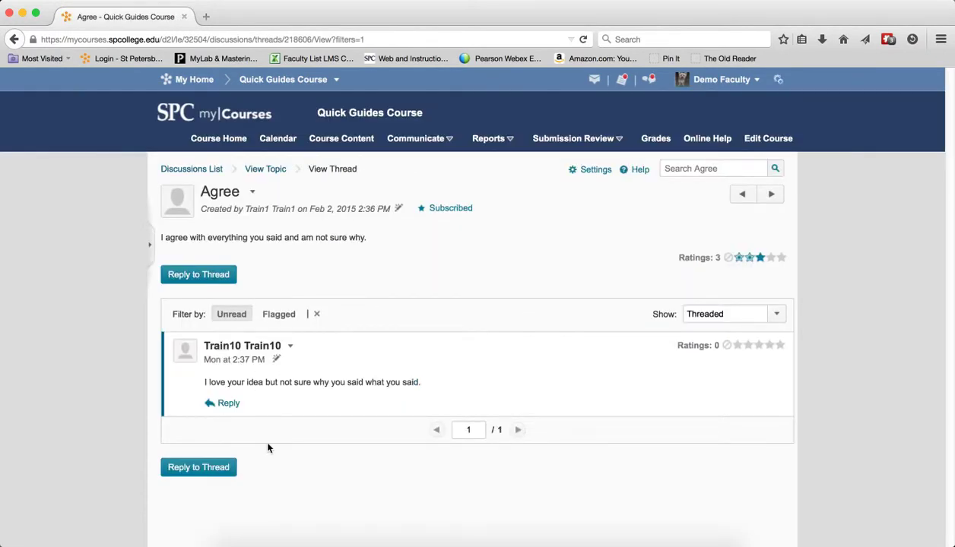
click(266, 170)
scroll(396, 358, down, 3)
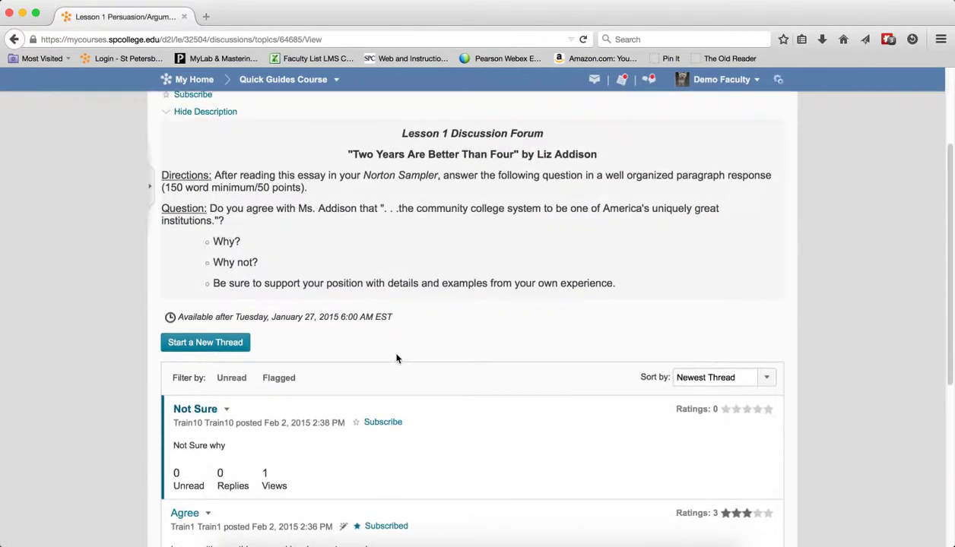
scroll(397, 358, down, 3)
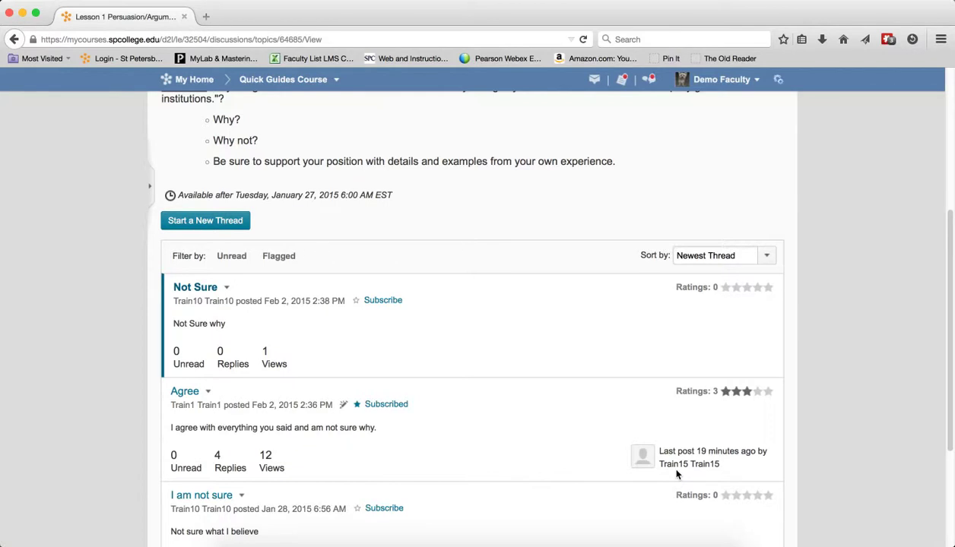
scroll(546, 270, up, 5)
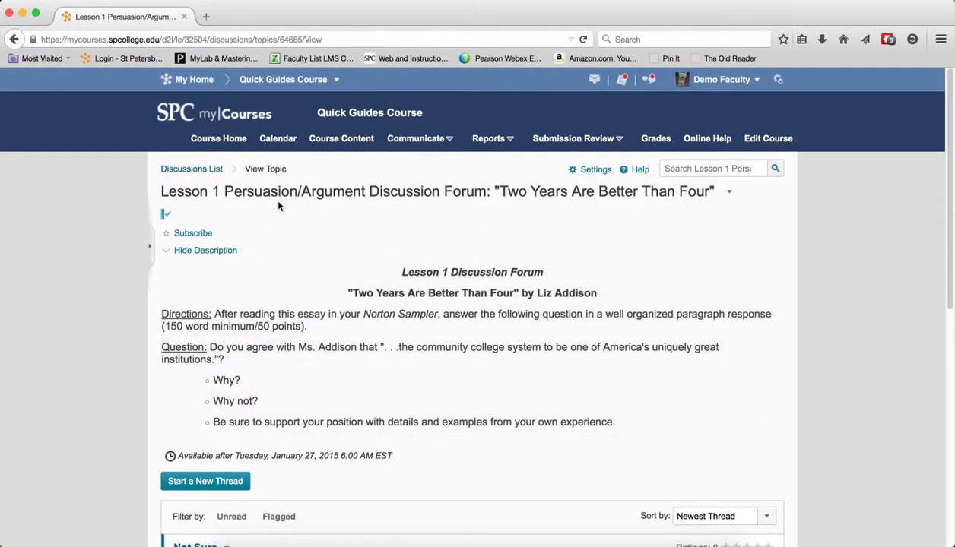